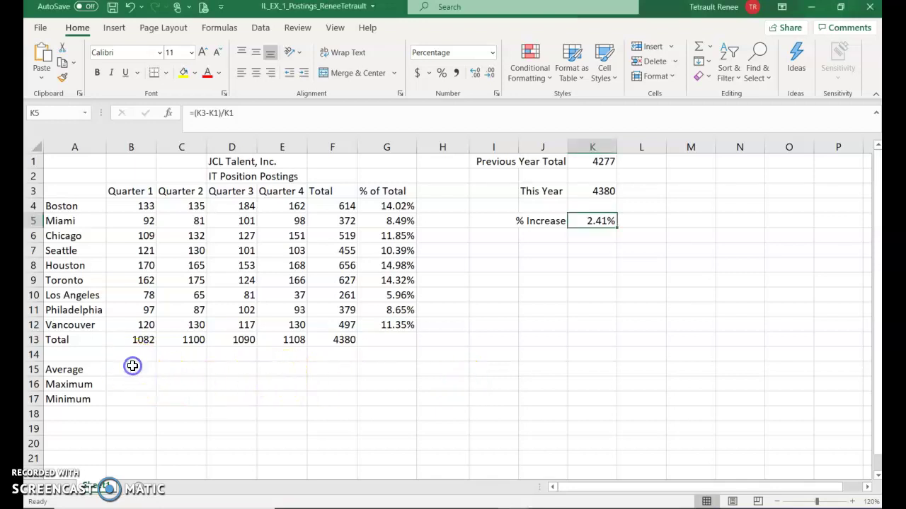
# - Select cell B15 and bring up the Insert Function dialog
pyautogui.click(133, 366)
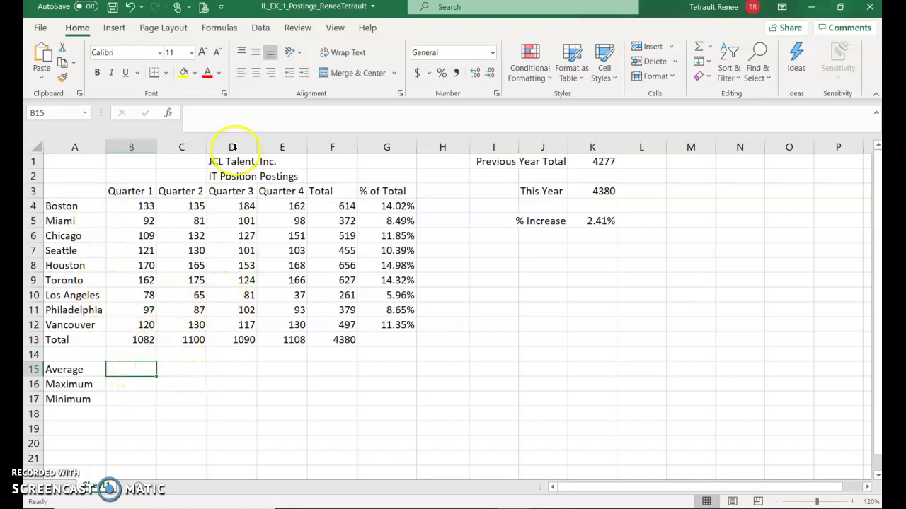
pyautogui.click(169, 115)
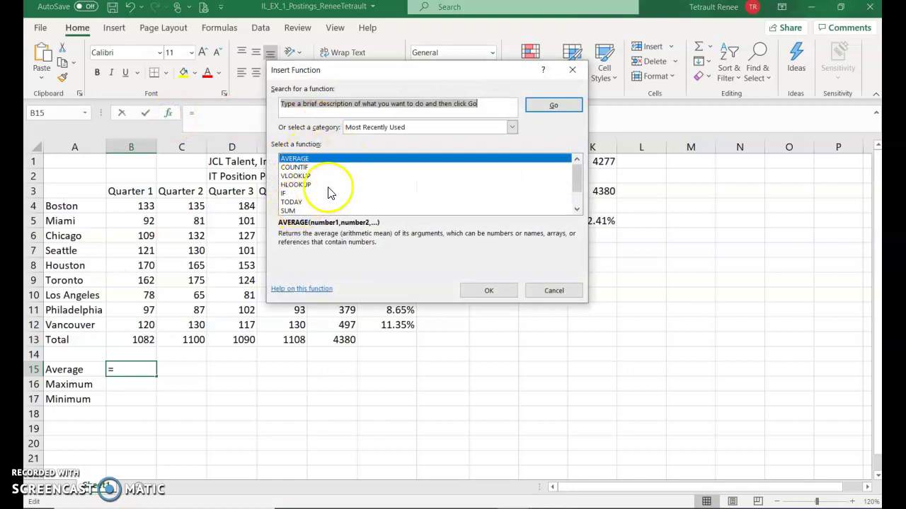
pyautogui.scroll(-1, 325, 192)
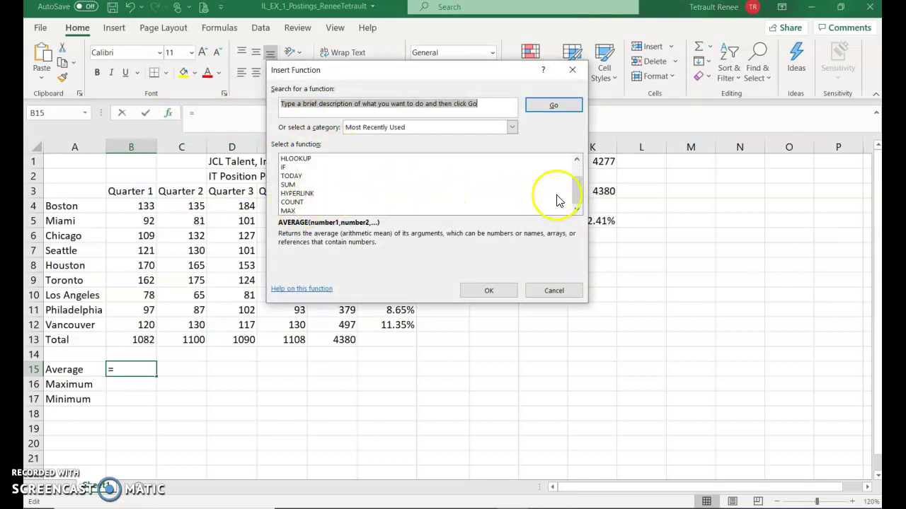
pyautogui.moveTo(574, 191); pyautogui.dragTo(575, 169)
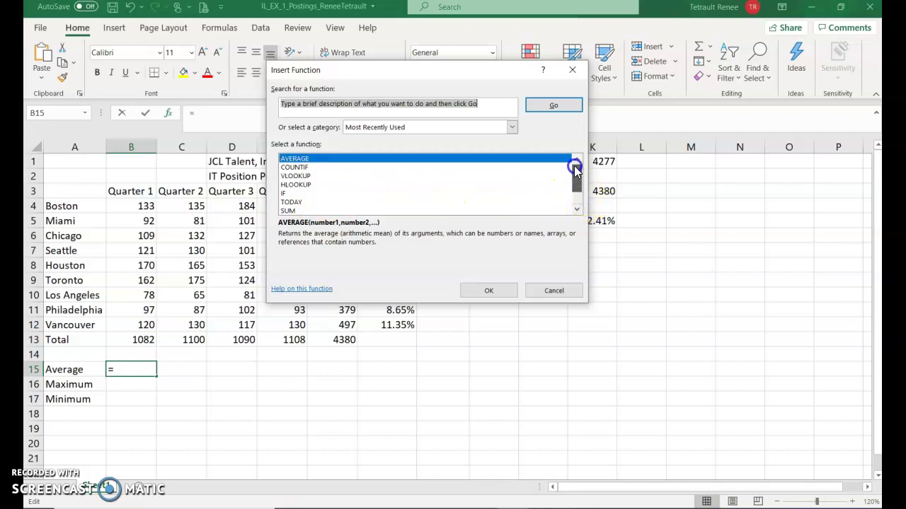
pyautogui.click(575, 211)
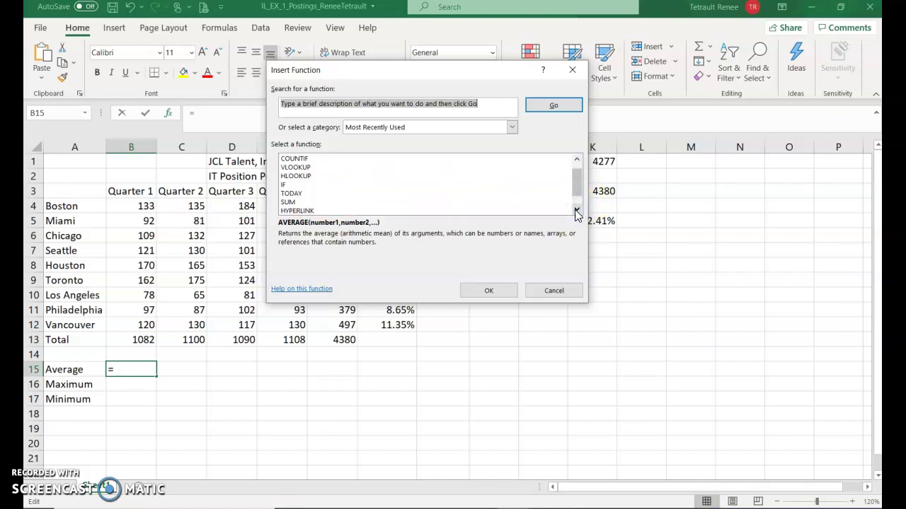
pyautogui.click(576, 210)
pyautogui.click(577, 210)
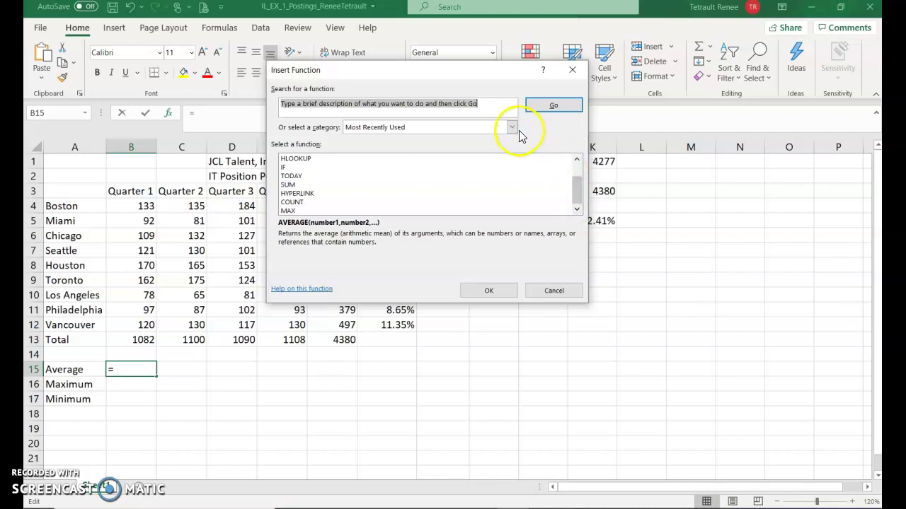
pyautogui.moveTo(571, 189); pyautogui.dragTo(569, 156)
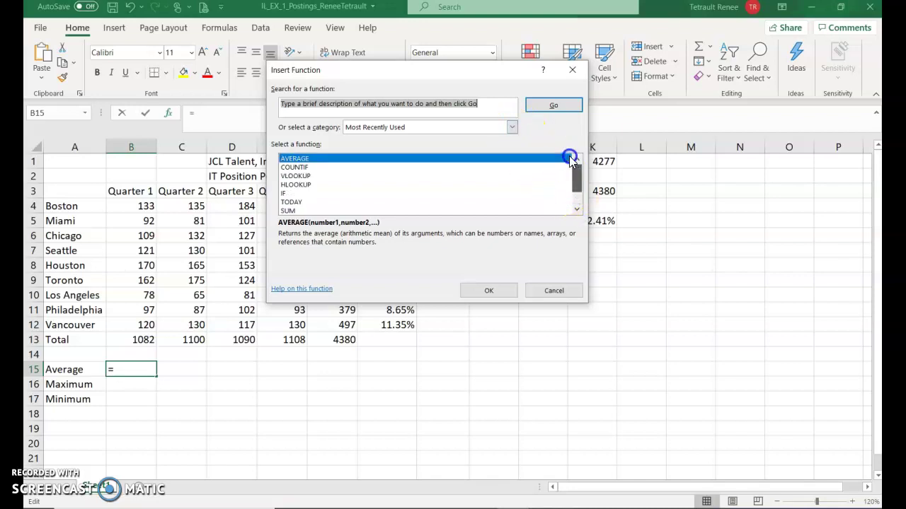
# - Pick AVERAGE from the Statistical category to reach its argument settings
pyautogui.click(513, 128)
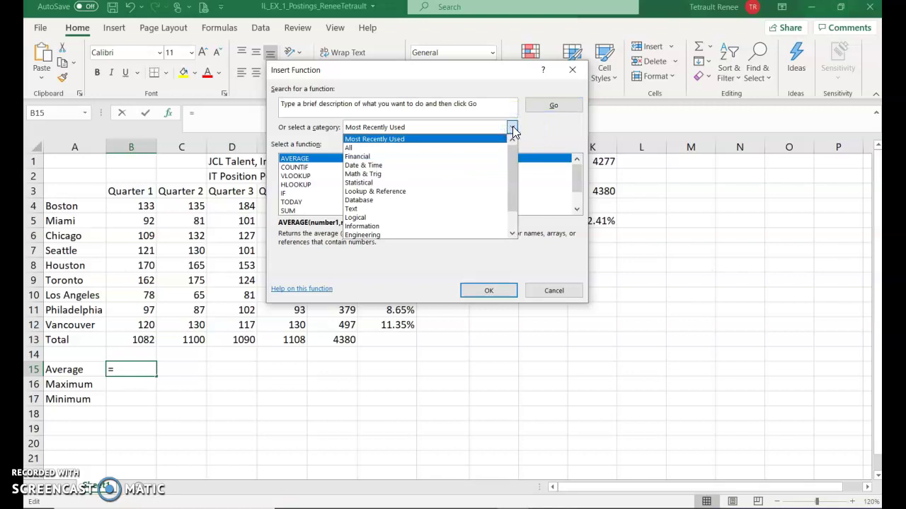
pyautogui.click(365, 183)
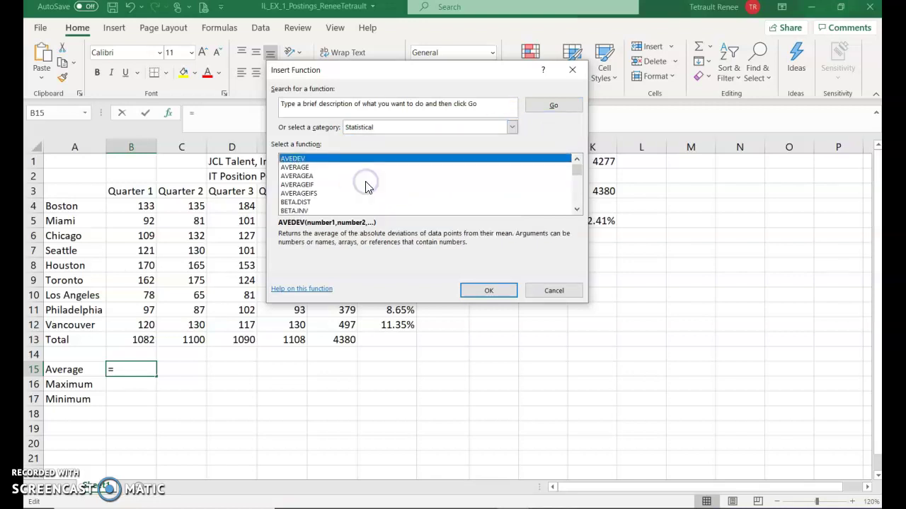
pyautogui.click(297, 167)
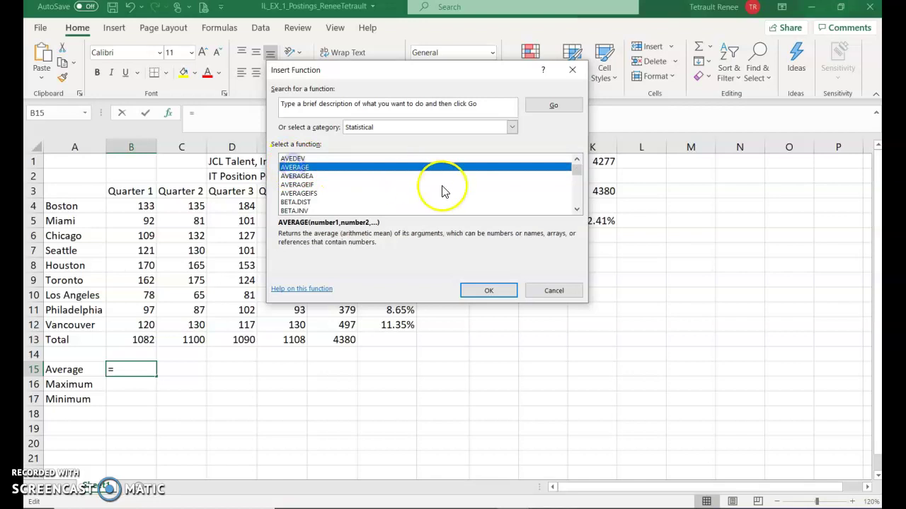
pyautogui.click(488, 294)
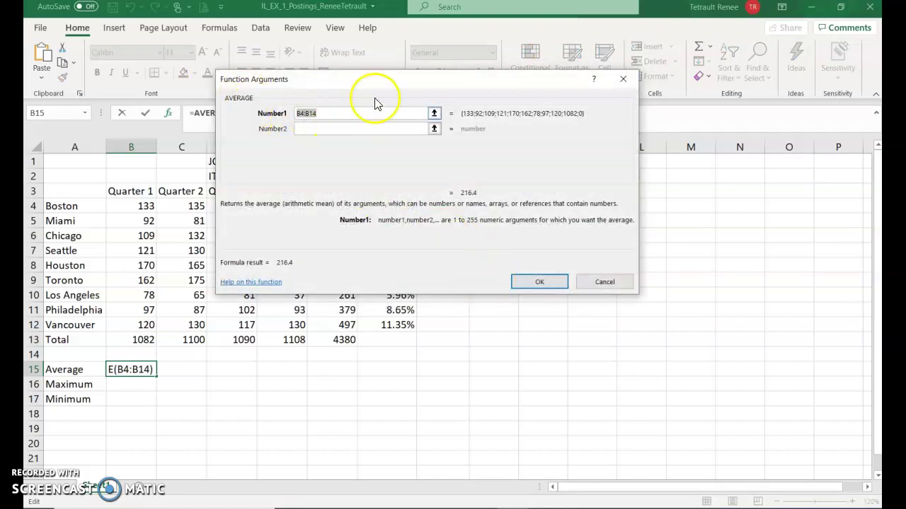
# - Change the AVERAGE range from B4:B14 to B4:B12 so B15 shows 120.2222
pyautogui.moveTo(409, 85); pyautogui.dragTo(503, 85)
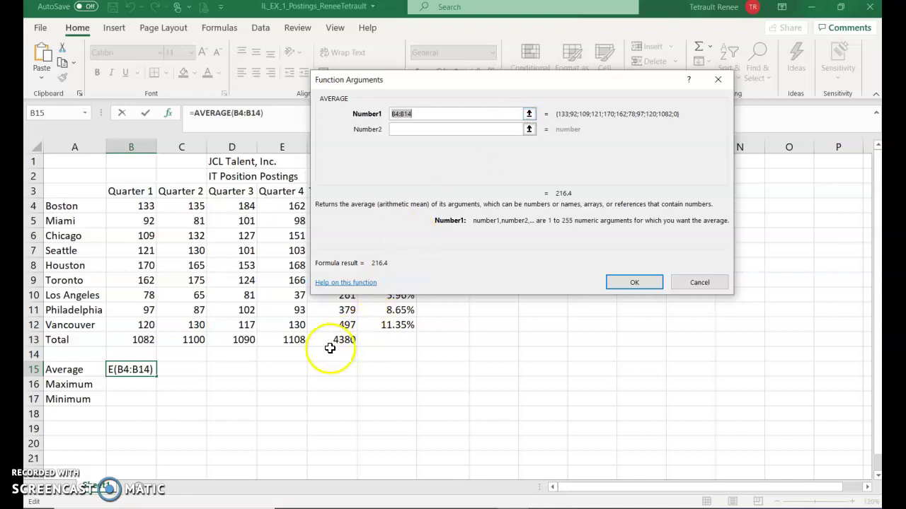
pyautogui.click(530, 113)
pyautogui.click(530, 114)
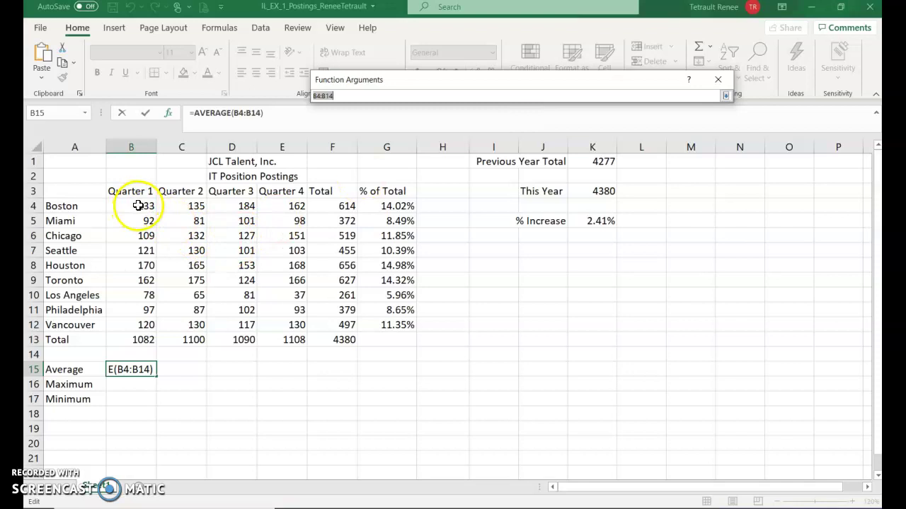
pyautogui.moveTo(138, 206); pyautogui.dragTo(136, 327)
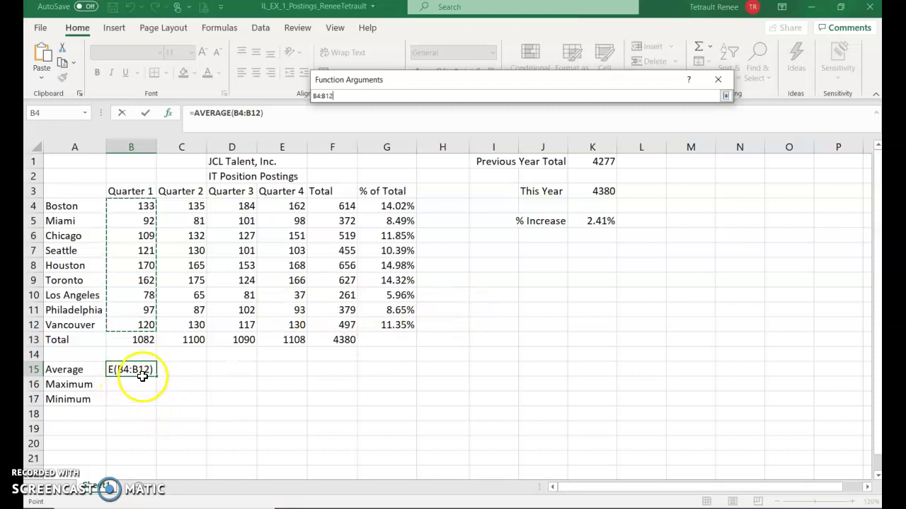
pyautogui.click(726, 96)
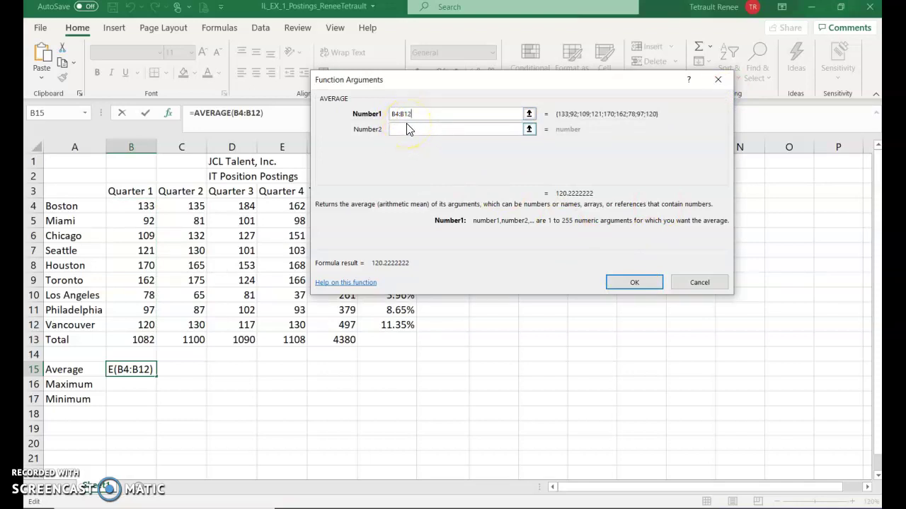
pyautogui.click(630, 280)
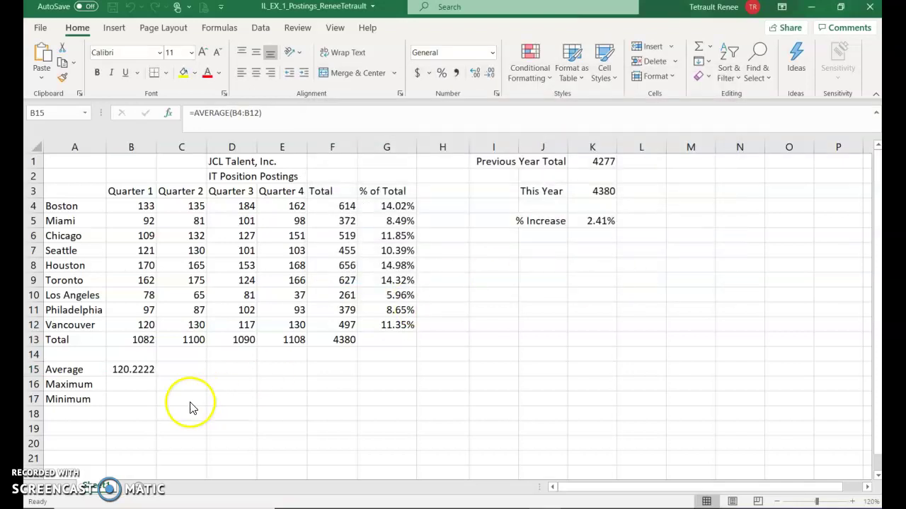
# - Enter =MAX(B4:B12) in B16, giving the Quarter 1 maximum of 170
pyautogui.click(134, 375)
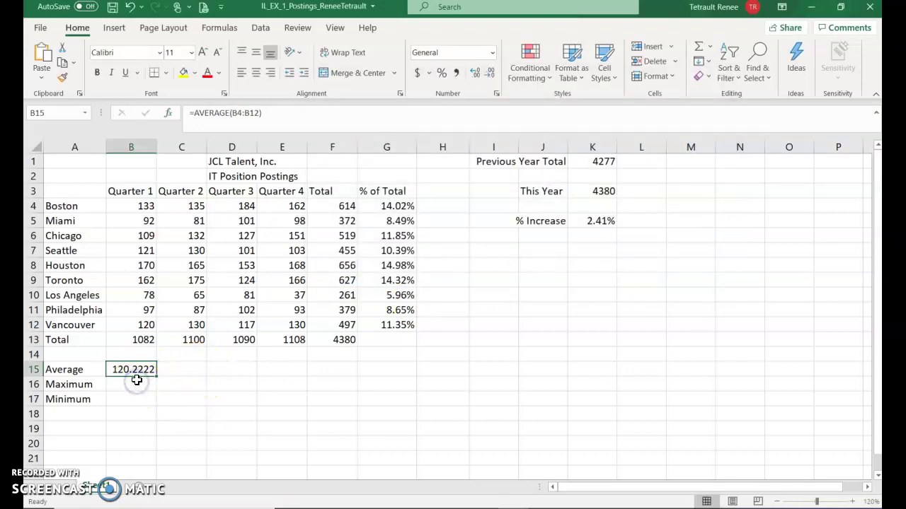
pyautogui.click(128, 388)
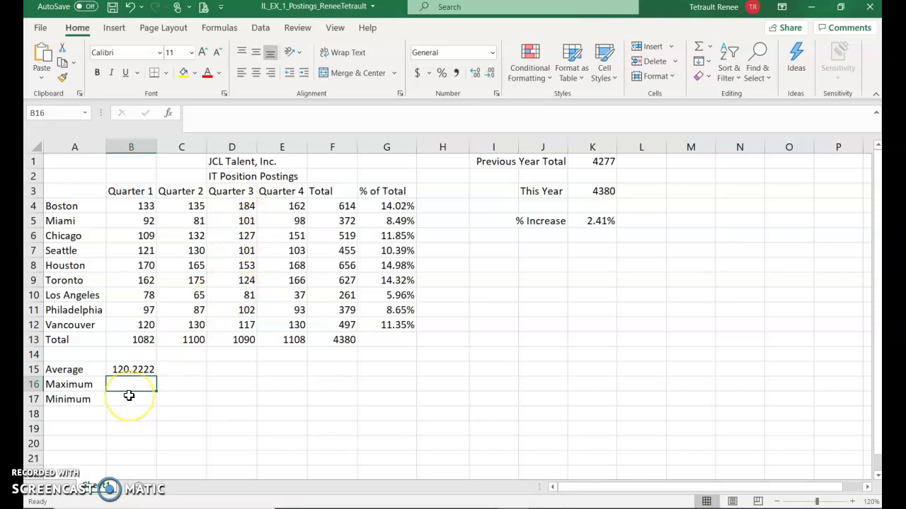
pyautogui.write('=')
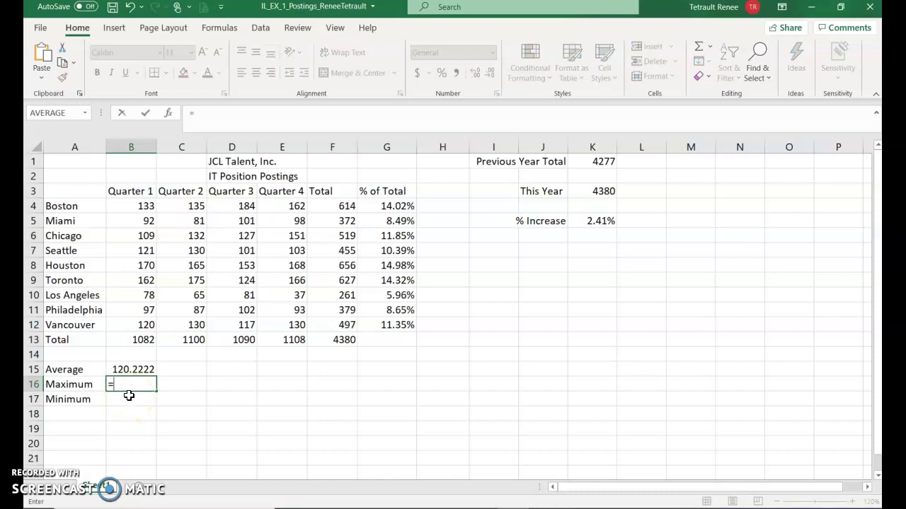
pyautogui.write('m')
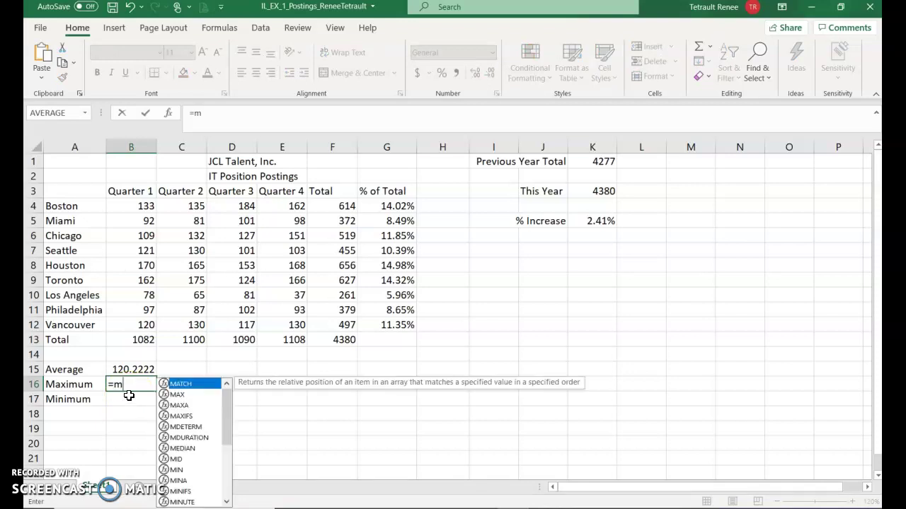
pyautogui.doubleClick(179, 395)
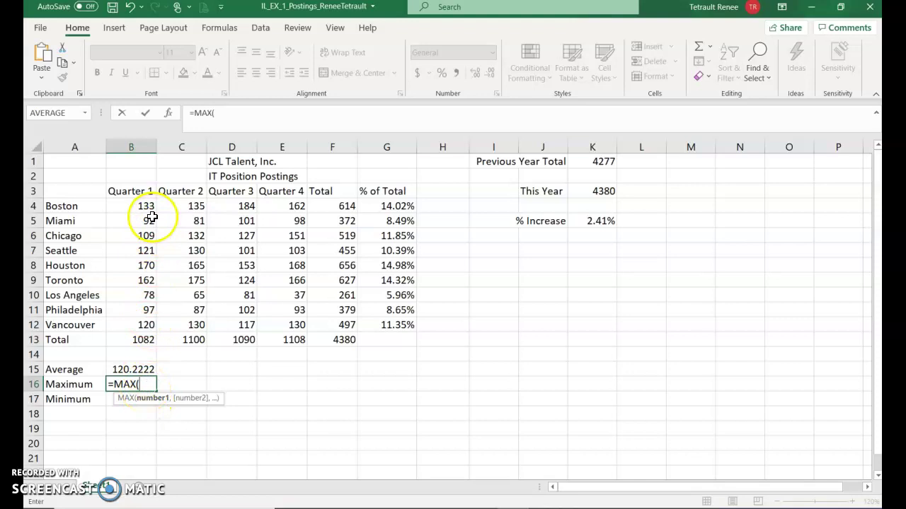
pyautogui.moveTo(144, 206); pyautogui.dragTo(134, 319)
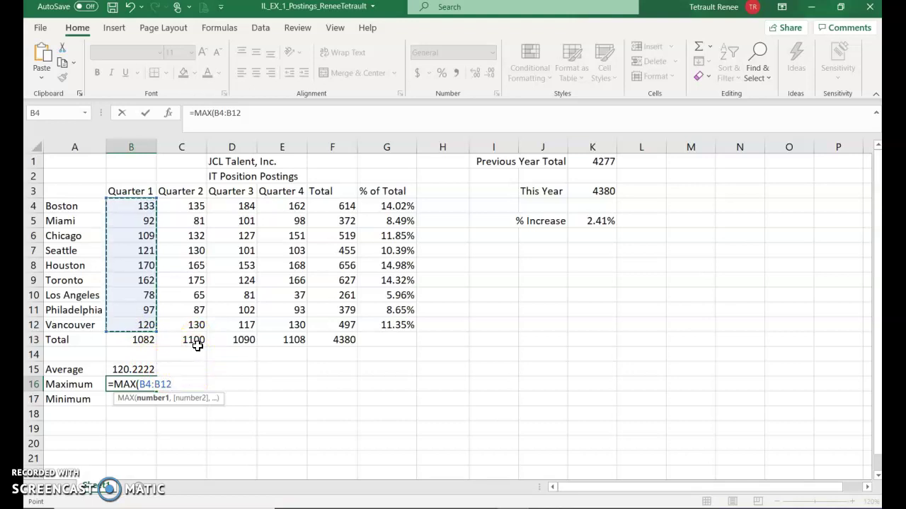
pyautogui.press('Return')
pyautogui.click(196, 328)
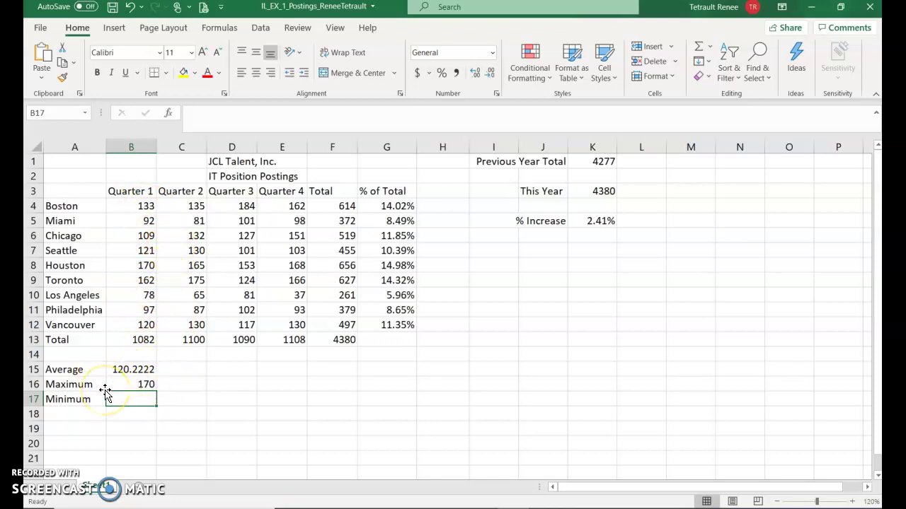
# - Enter =MIN(B4:B12) in B17, returning the Quarter 1 minimum of 78
pyautogui.write('=m')
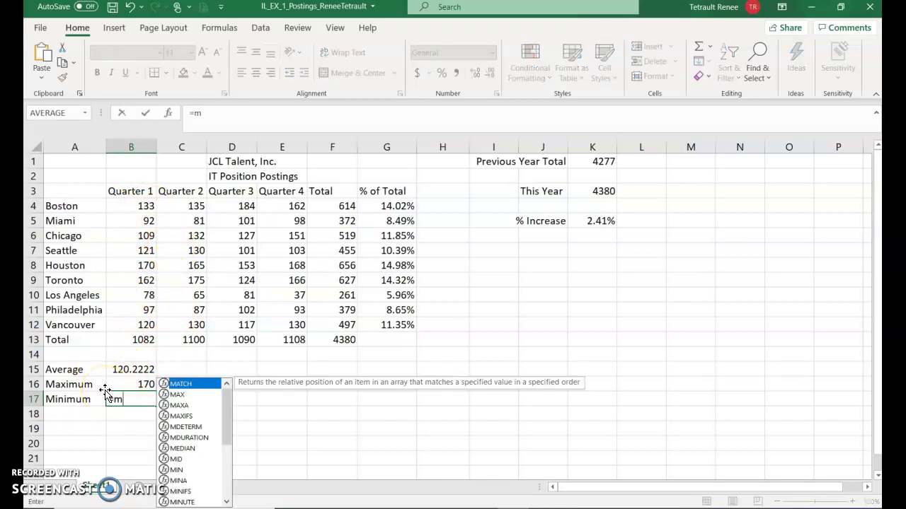
pyautogui.doubleClick(176, 470)
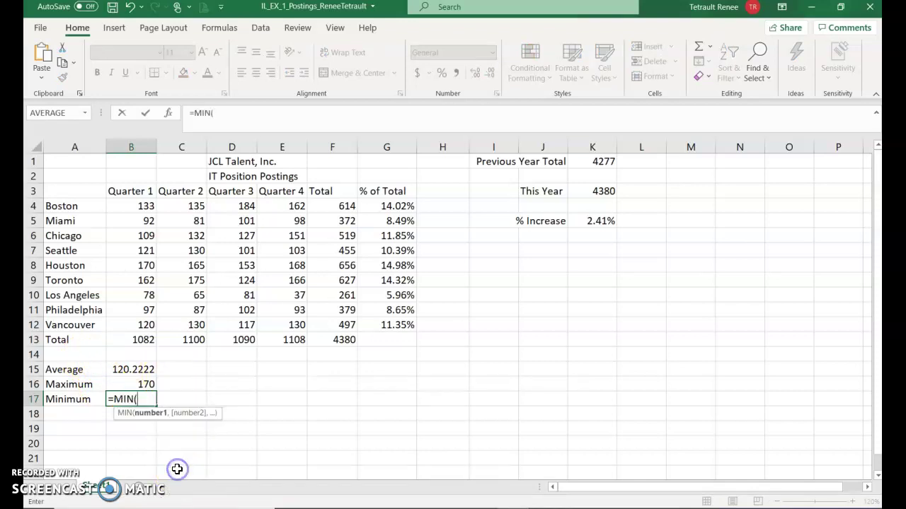
pyautogui.click(147, 206)
pyautogui.moveTo(146, 206); pyautogui.dragTo(134, 319)
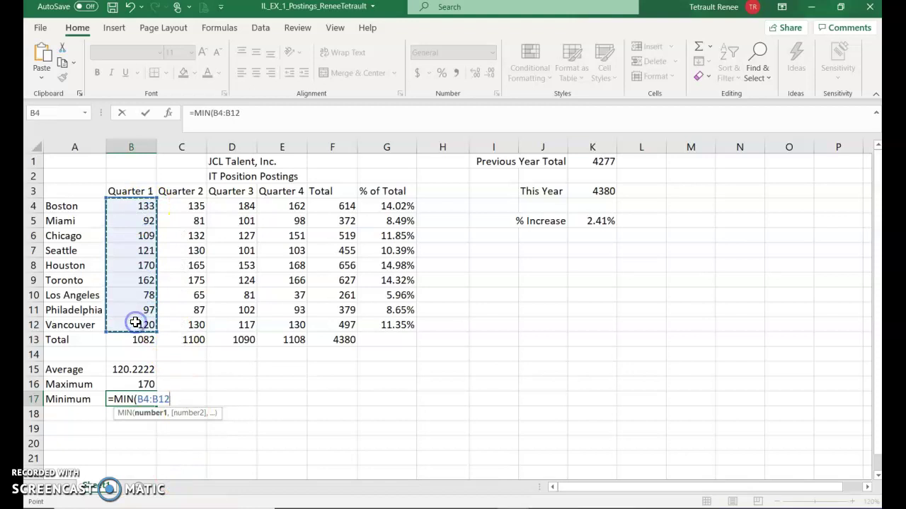
pyautogui.press('Return')
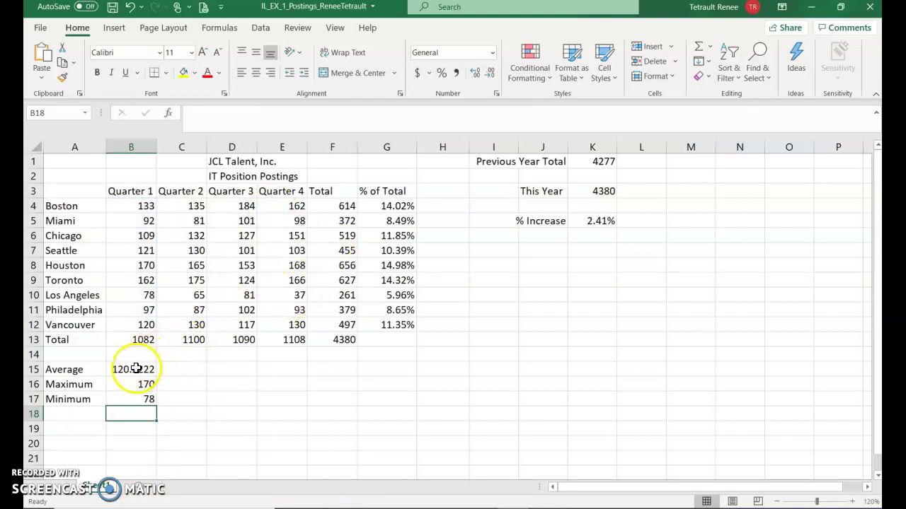
# - Fill the B15:B17 formulas right through column E for Quarters 2–4
pyautogui.moveTo(130, 369); pyautogui.dragTo(134, 401)
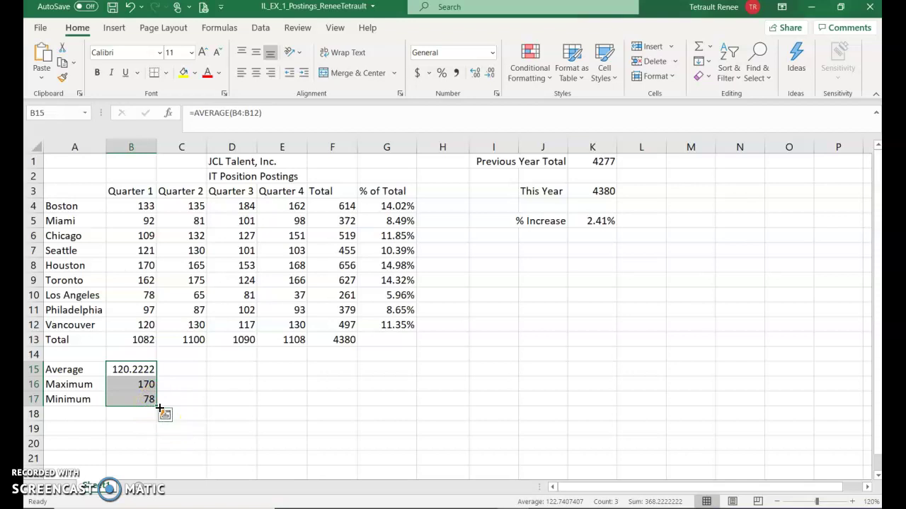
pyautogui.moveTo(157, 406); pyautogui.dragTo(299, 400)
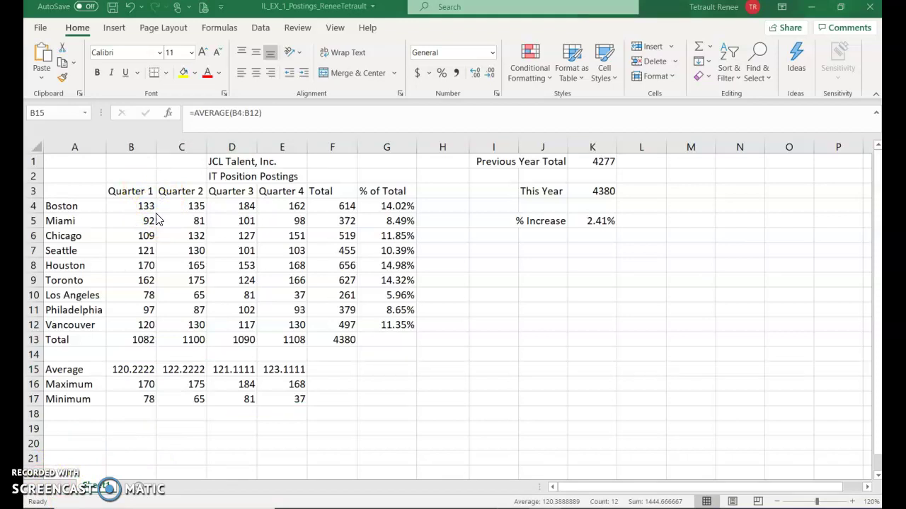
# - Select A1, set the sheet zoom to 100%, then zoom in one step
pyautogui.click(63, 161)
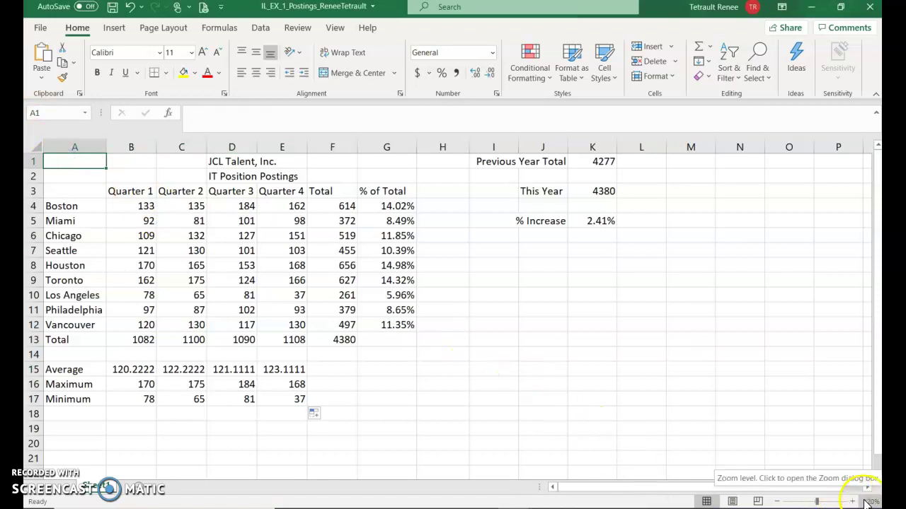
pyautogui.click(561, 343)
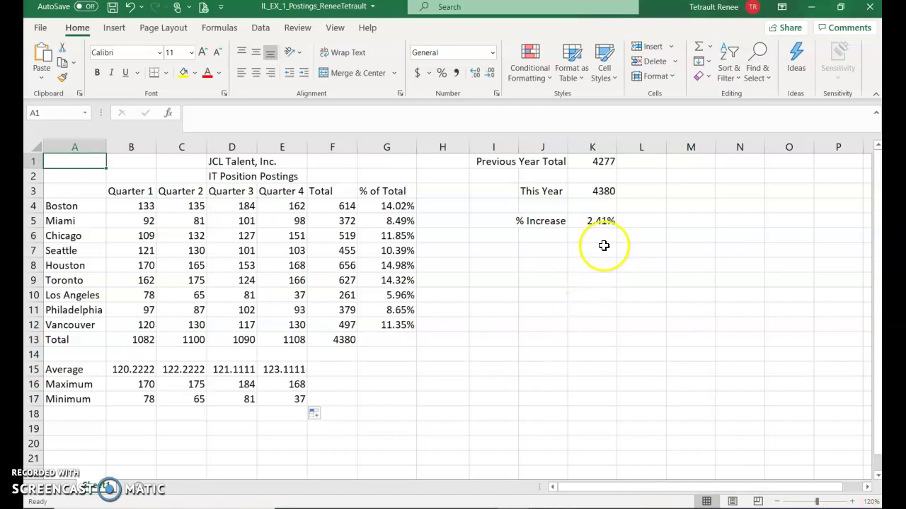
pyautogui.click(336, 29)
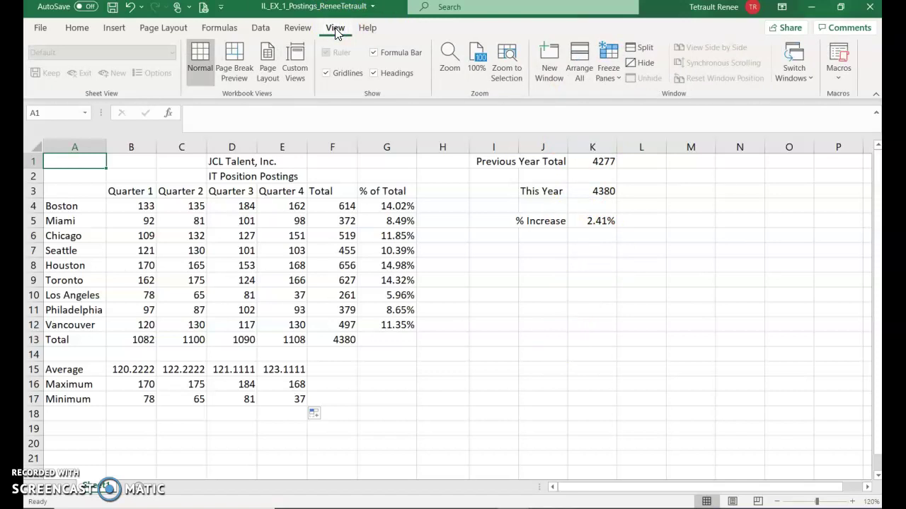
pyautogui.click(337, 15)
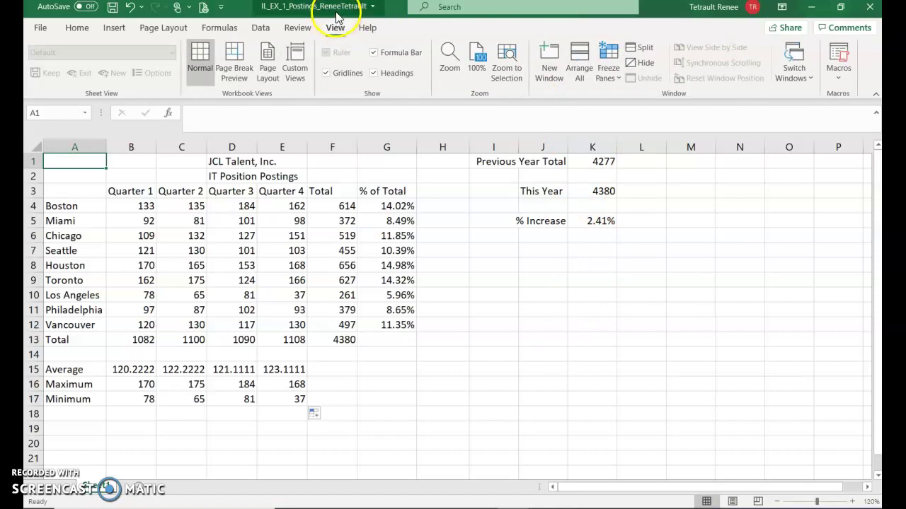
pyautogui.click(474, 57)
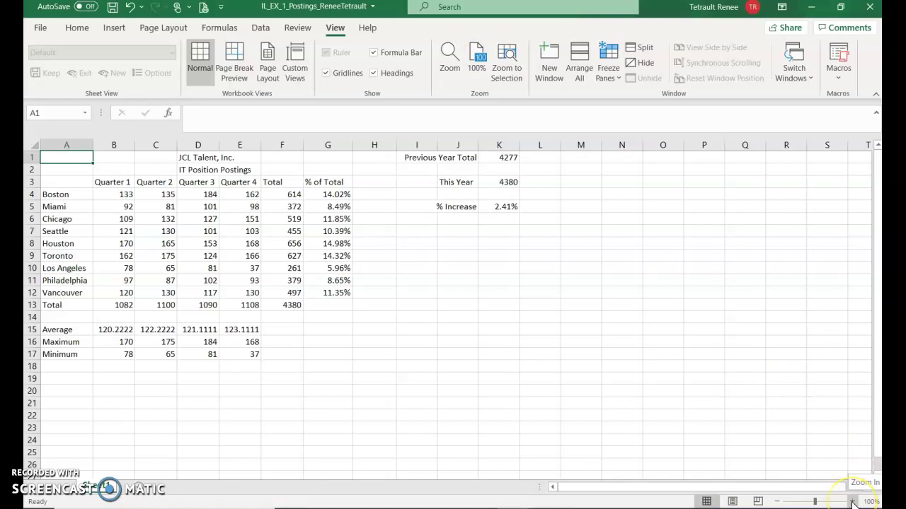
pyautogui.click(854, 501)
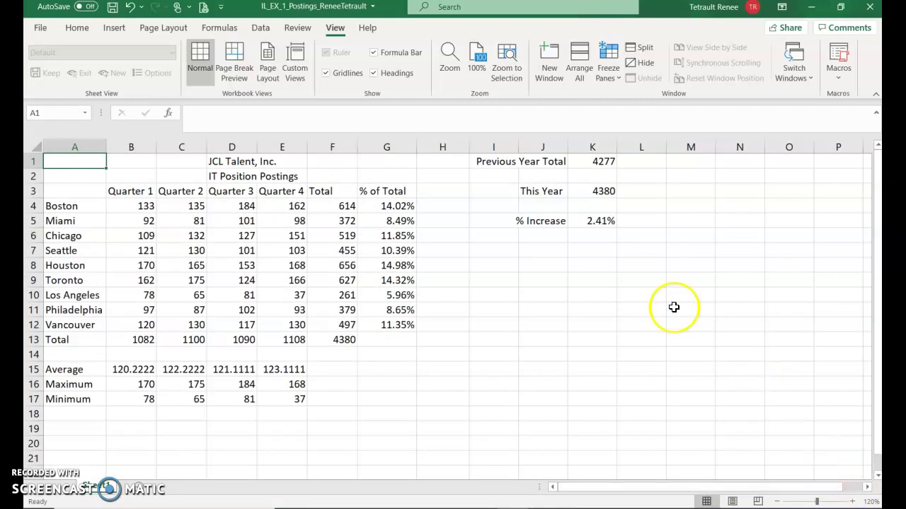
# - Switch to Page Layout view and turn off the Ruler and Gridlines
pyautogui.click(268, 74)
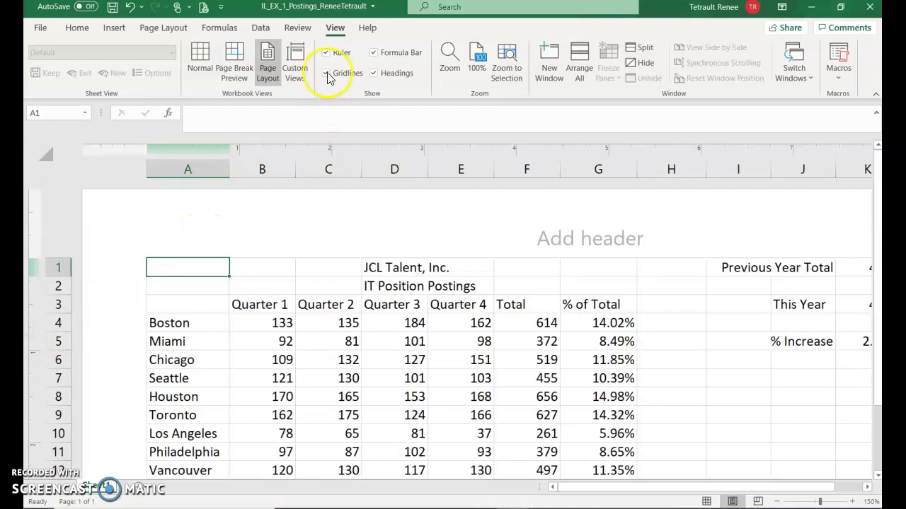
pyautogui.click(327, 54)
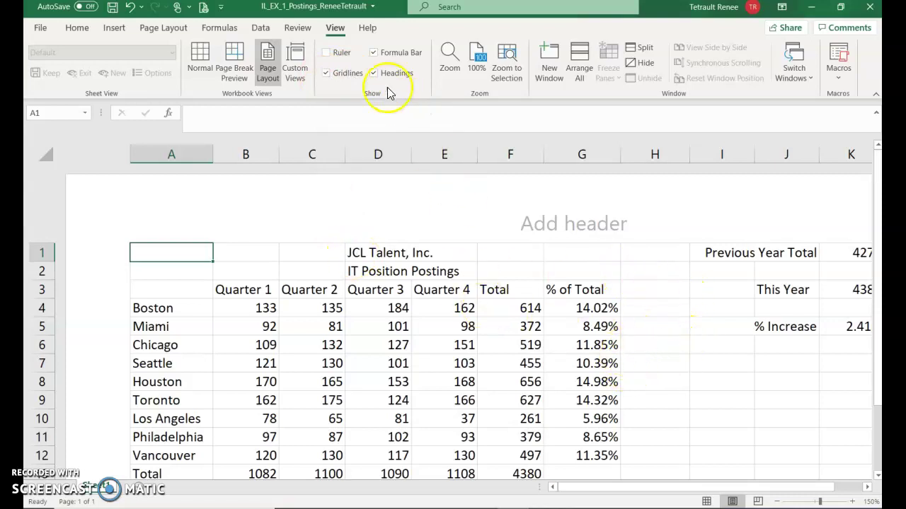
pyautogui.click(327, 73)
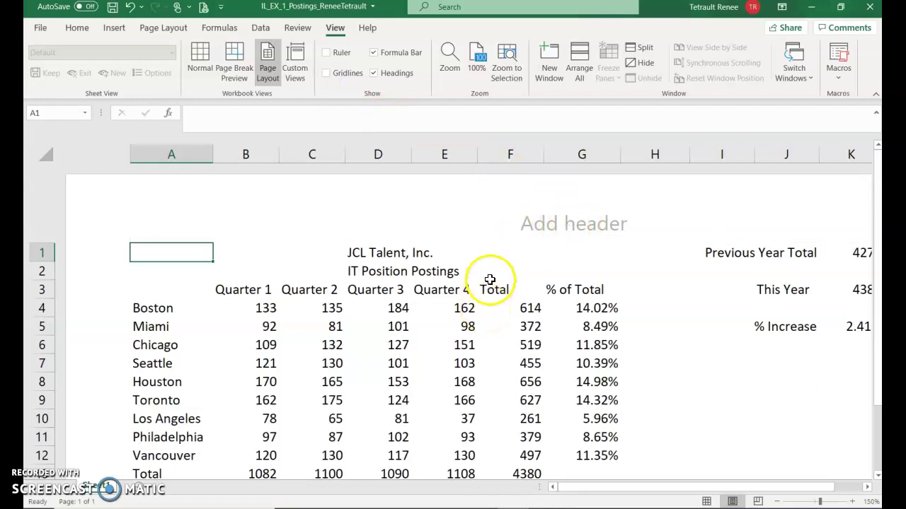
# - Drag the page break to row 20, then return to Page Layout with Ruler and Gridlines on
pyautogui.click(233, 71)
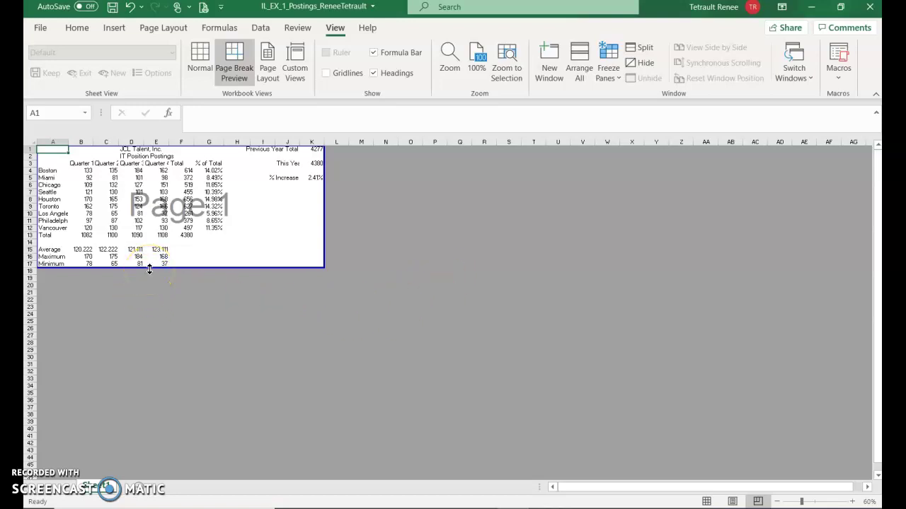
pyautogui.moveTo(149, 269); pyautogui.dragTo(148, 291)
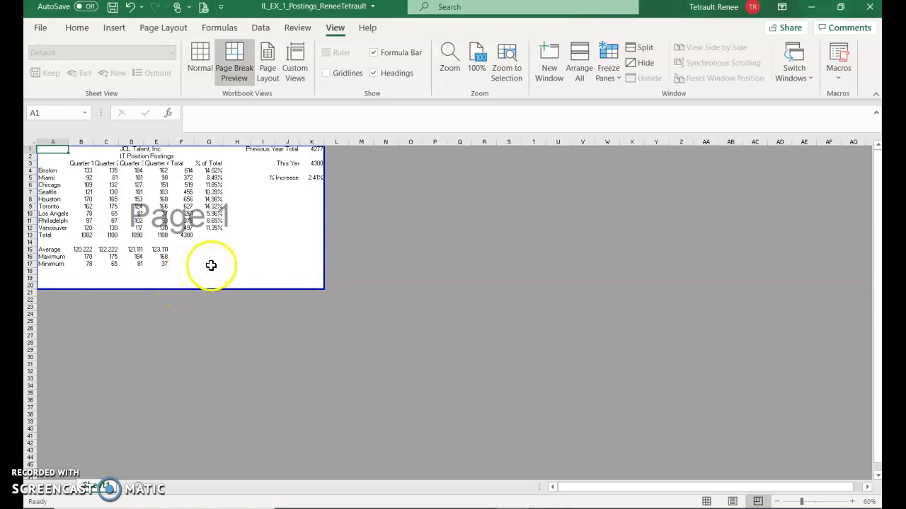
pyautogui.click(268, 71)
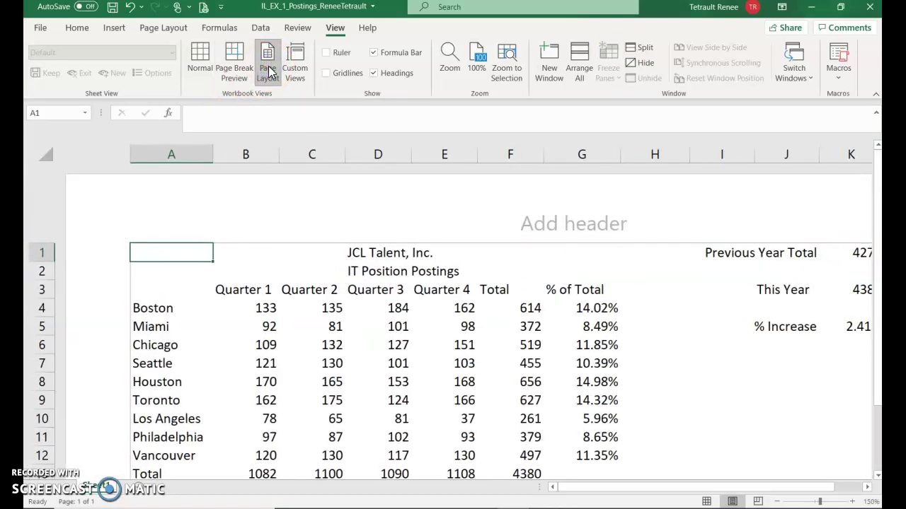
pyautogui.click(326, 53)
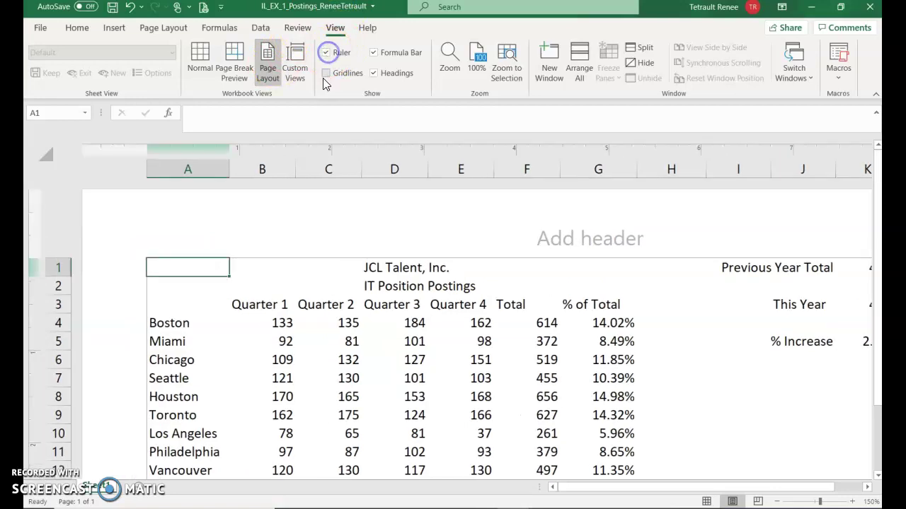
pyautogui.click(326, 73)
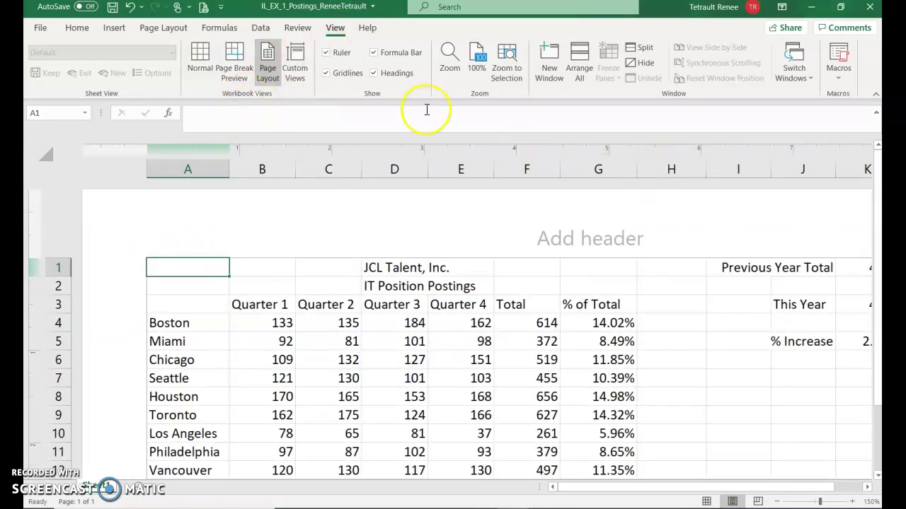
# - Return to Normal view and enter the student's full name in A20
pyautogui.click(192, 61)
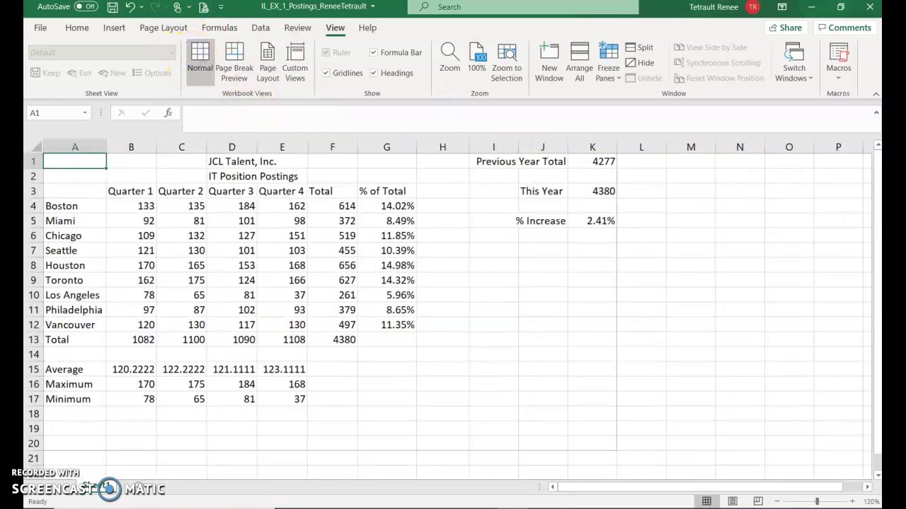
pyautogui.click(81, 443)
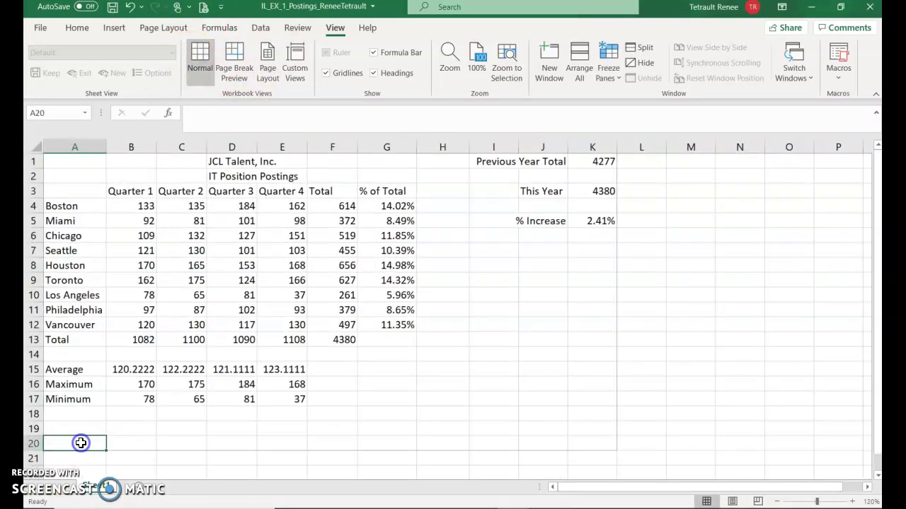
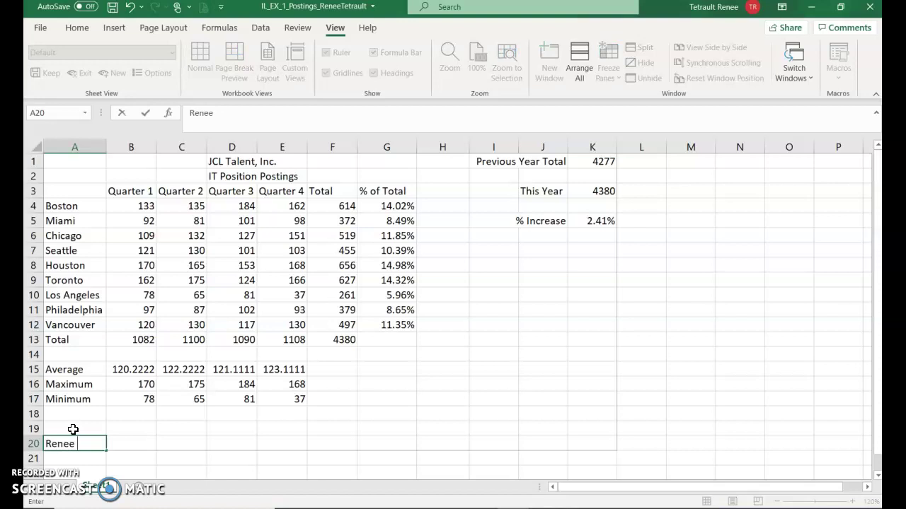
pyautogui.press('Return')
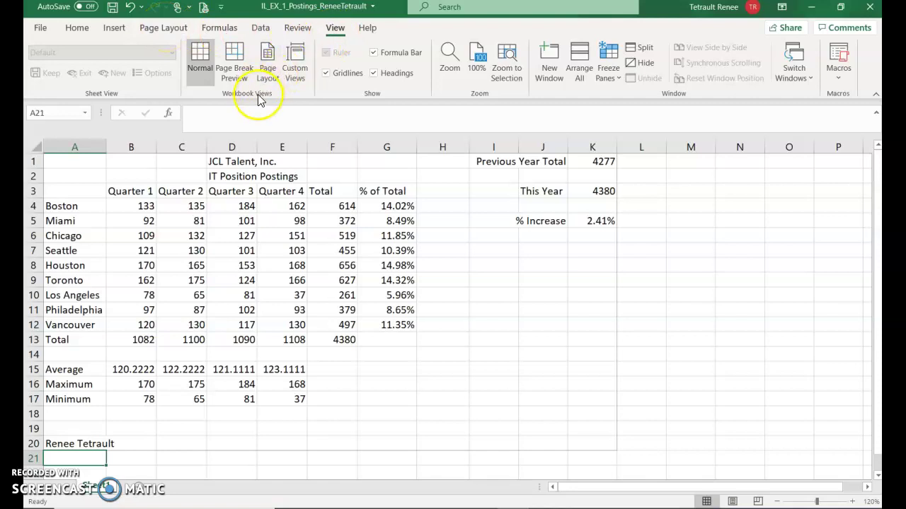
# - Set the page orientation to Landscape and turn on printed gridlines
pyautogui.click(175, 31)
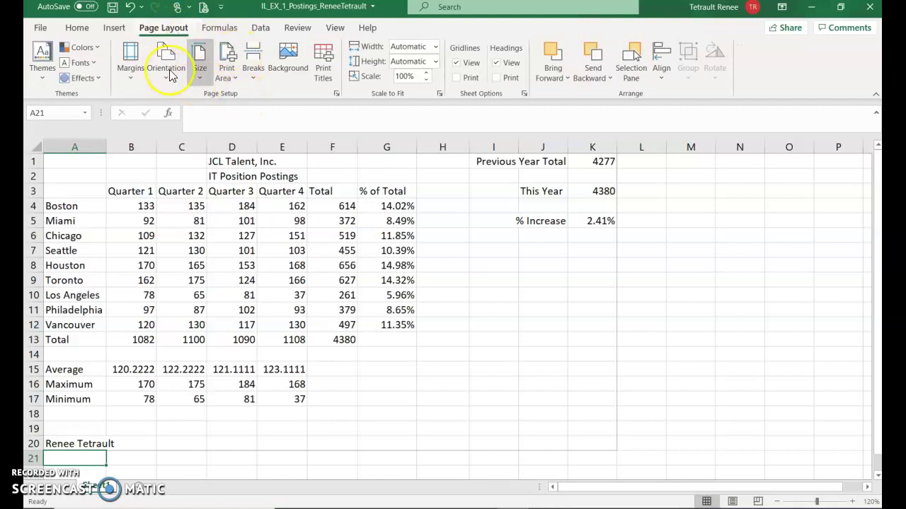
pyautogui.click(165, 56)
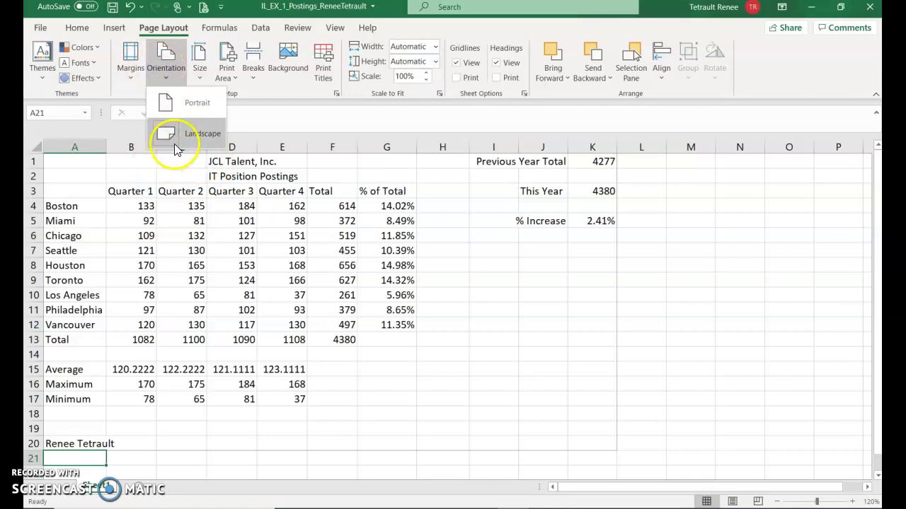
pyautogui.click(196, 106)
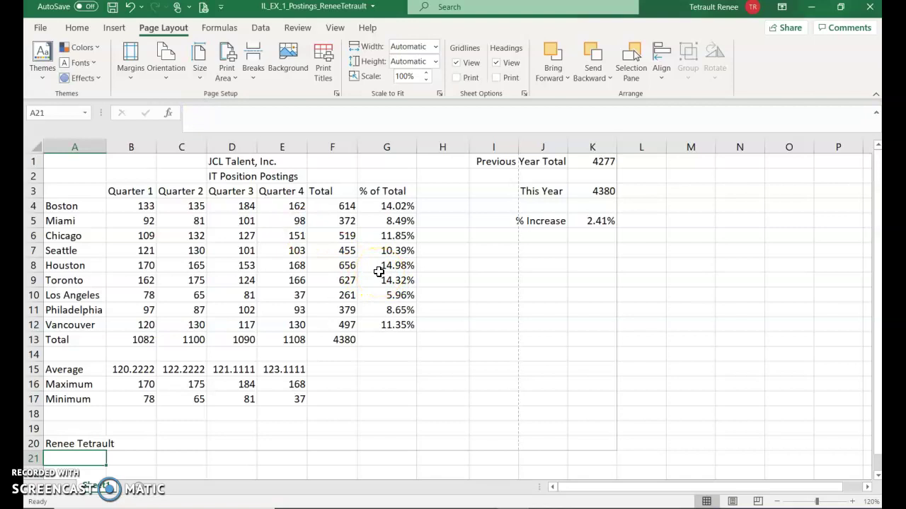
pyautogui.click(165, 64)
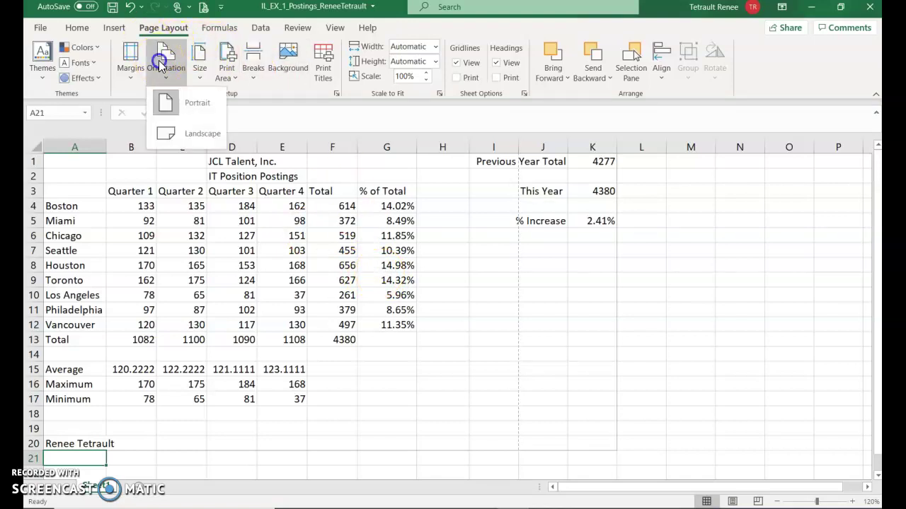
pyautogui.click(188, 134)
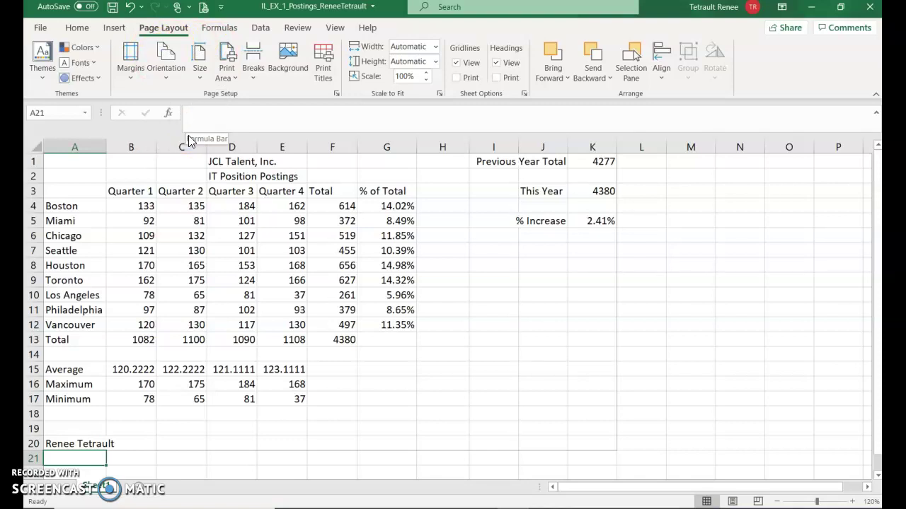
pyautogui.click(221, 112)
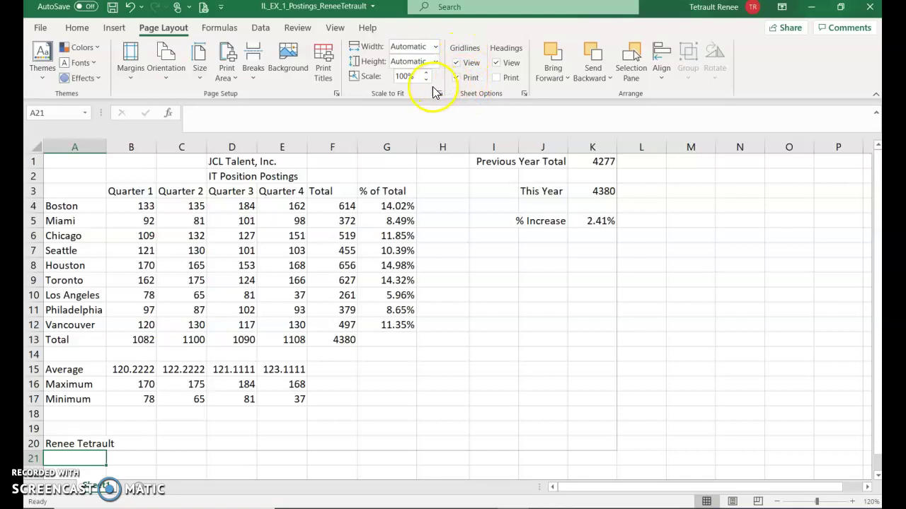
# - Show the print preview, try portrait orientation, then return the page to landscape
pyautogui.click(39, 30)
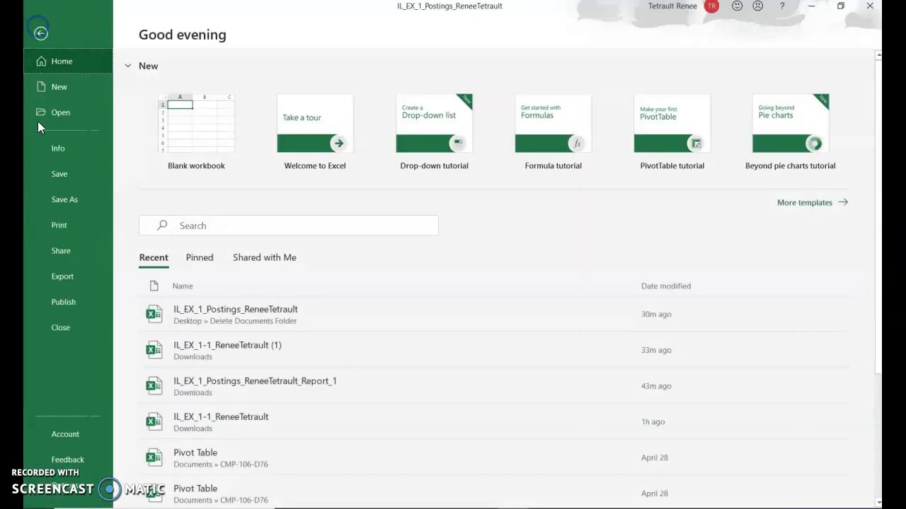
pyautogui.click(62, 228)
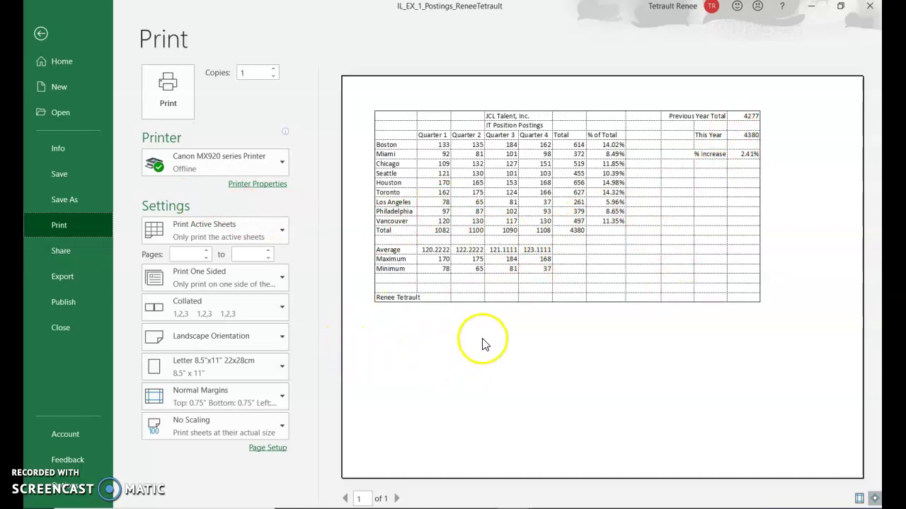
pyautogui.click(203, 345)
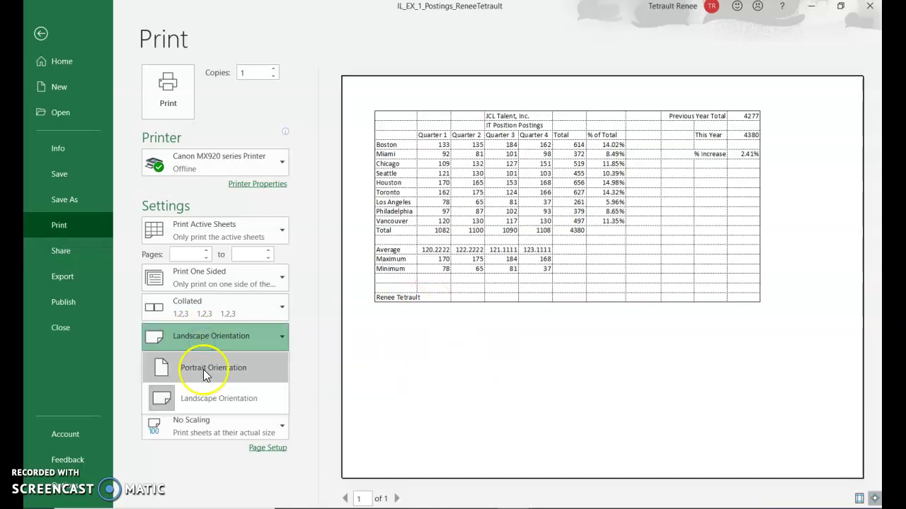
pyautogui.click(203, 362)
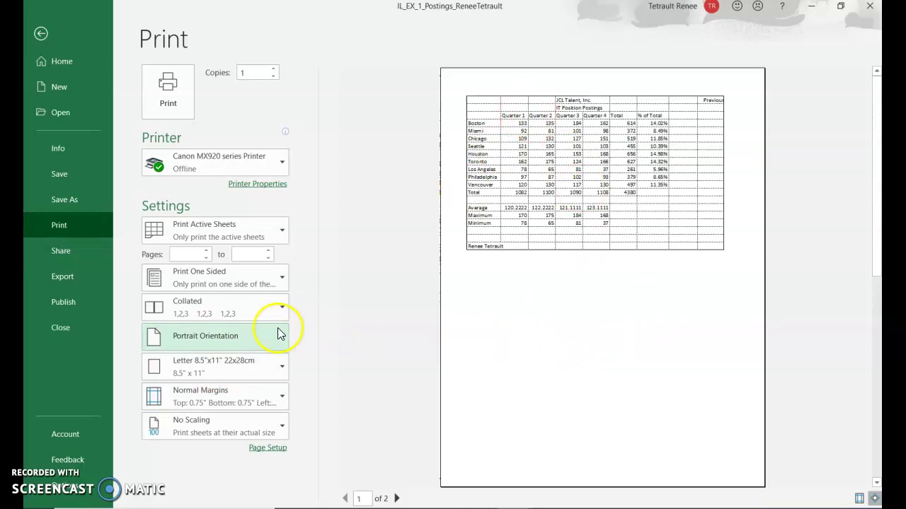
pyautogui.click(244, 339)
pyautogui.click(218, 399)
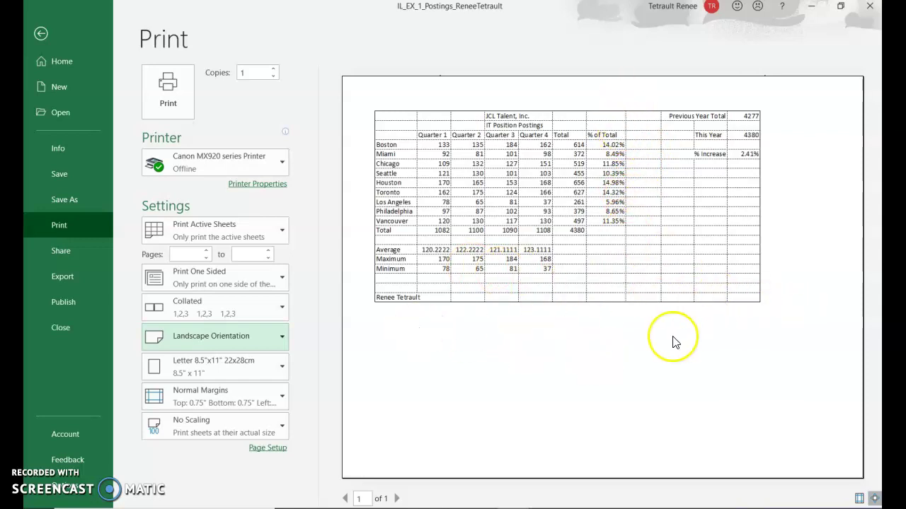
# - In Page Setup's Margins settings, tick Center on page Horizontally and Vertically and apply
pyautogui.click(269, 450)
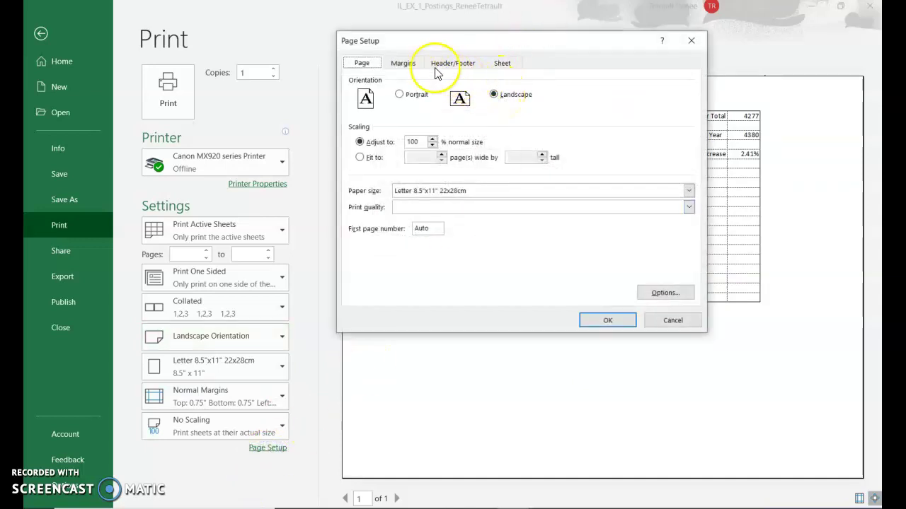
pyautogui.click(404, 64)
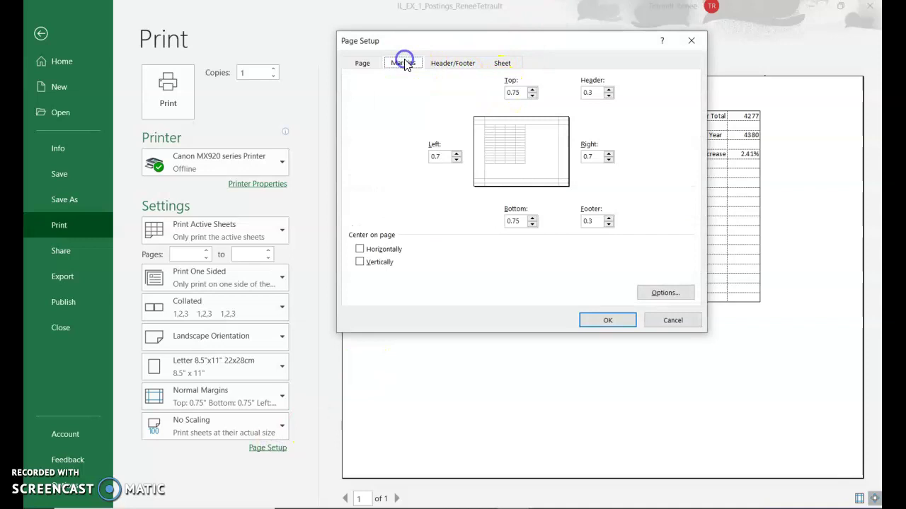
pyautogui.click(366, 251)
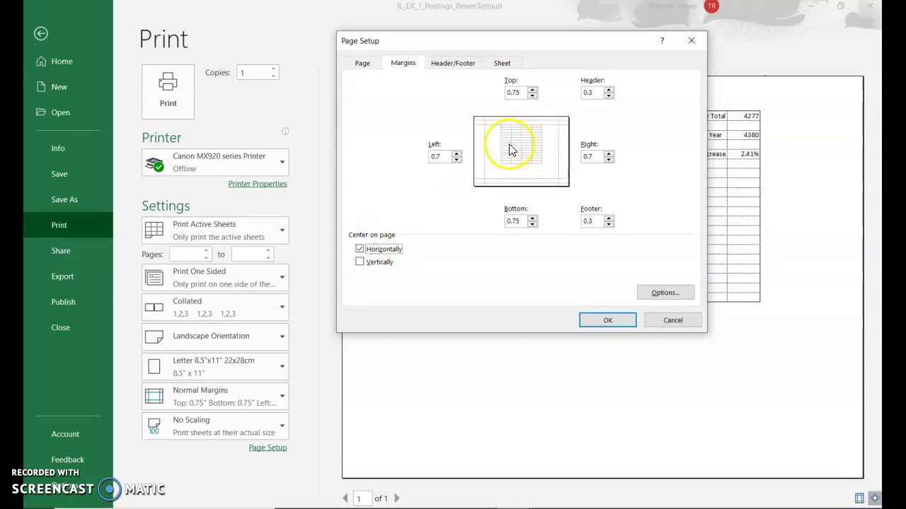
pyautogui.click(359, 262)
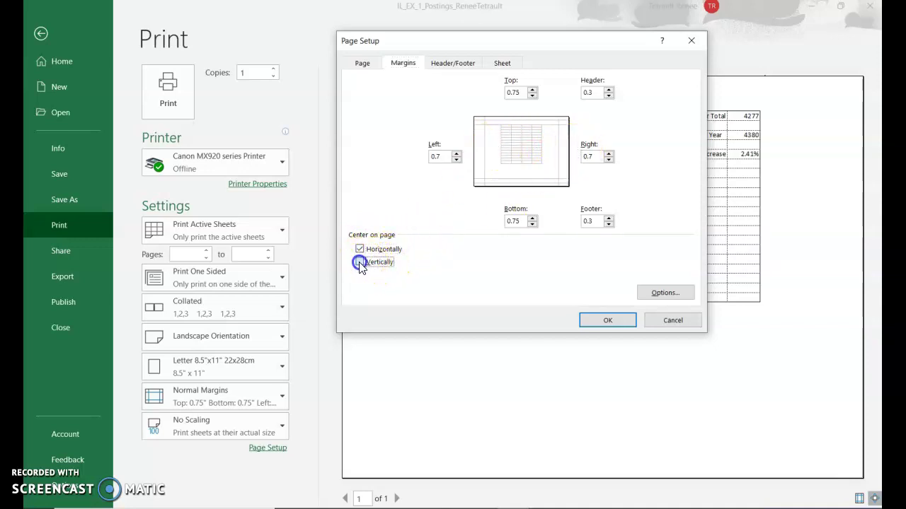
pyautogui.click(606, 320)
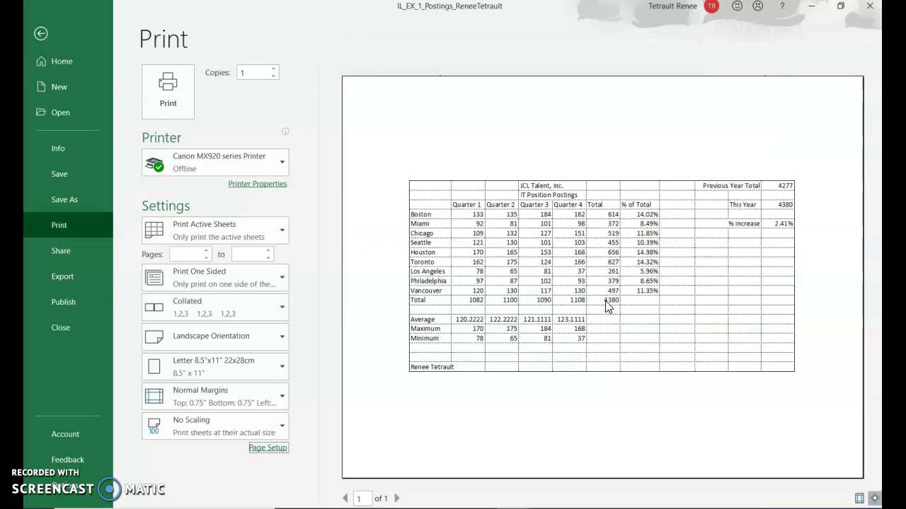
pyautogui.click(182, 107)
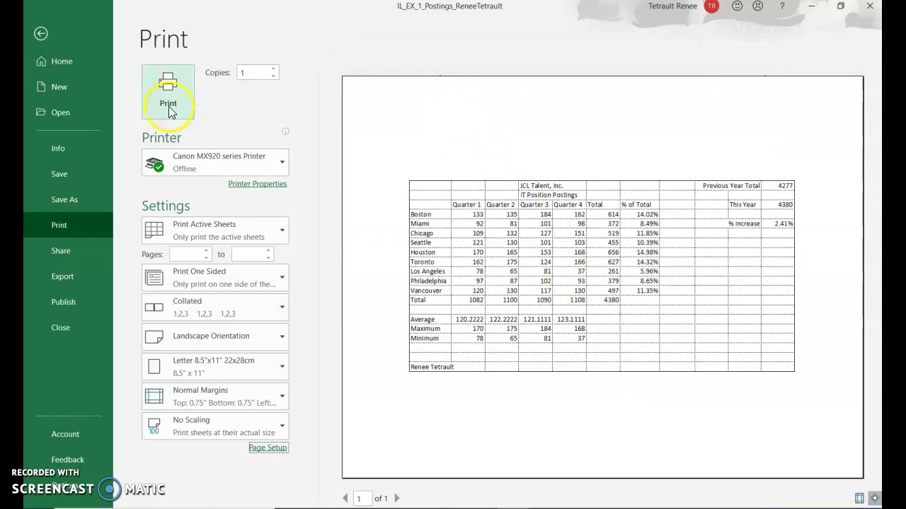